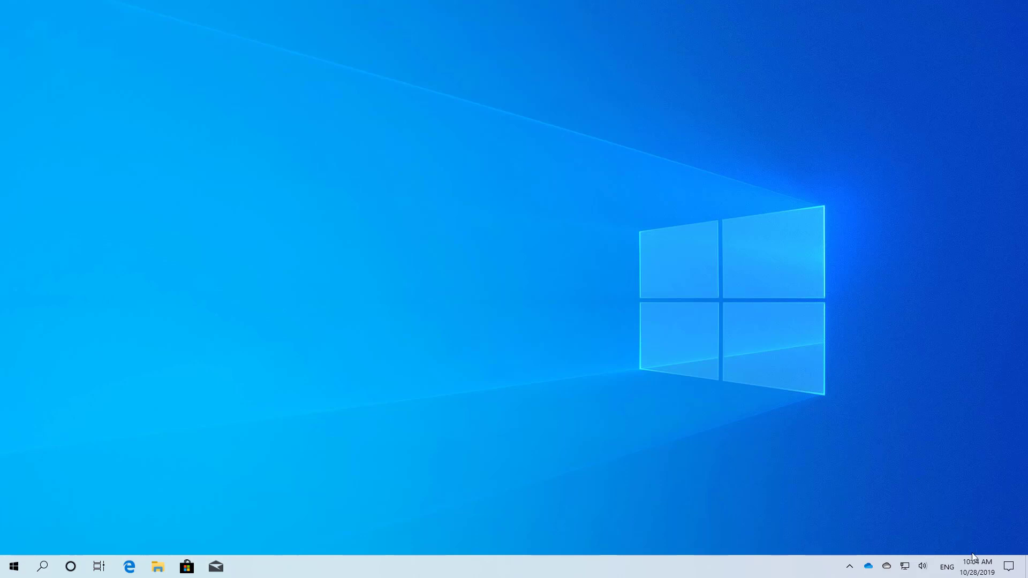
- Draft a 'Remind me to buy milk' reminder for today, 11:00 AM–12:00 PM, and open its full Calendar details
left_click(977, 567)
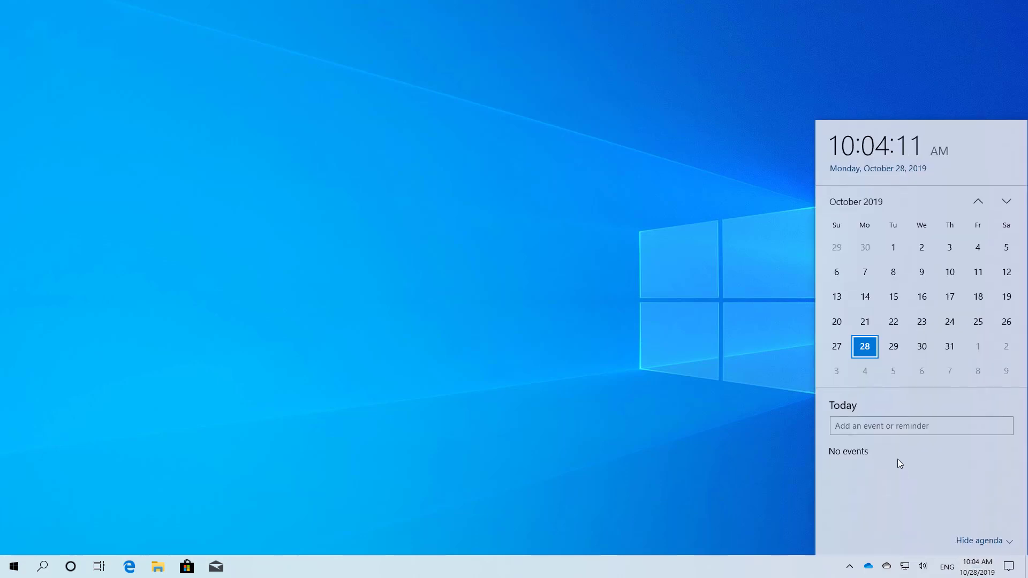
left_click(851, 427)
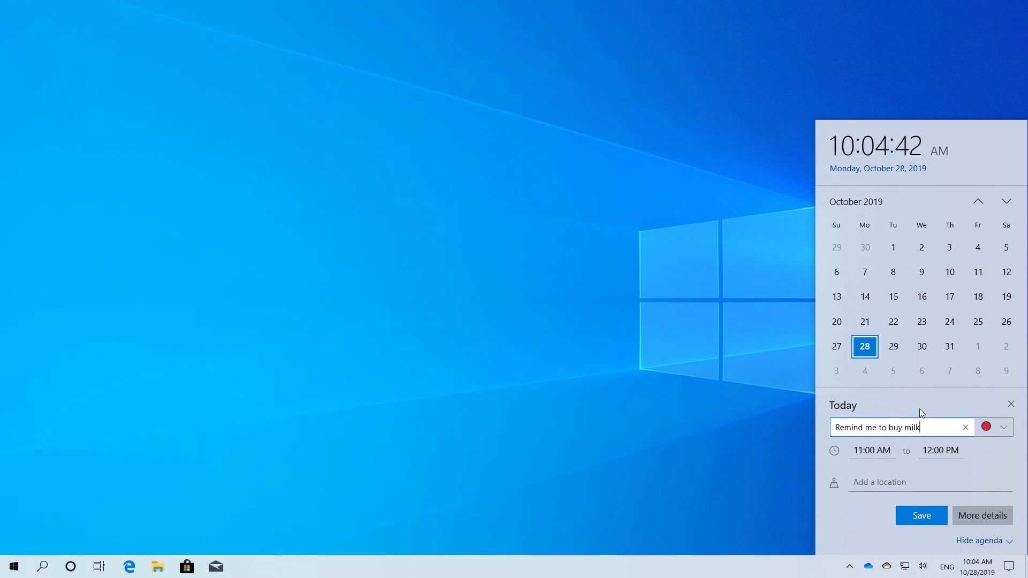
left_click(1002, 427)
left_click(999, 427)
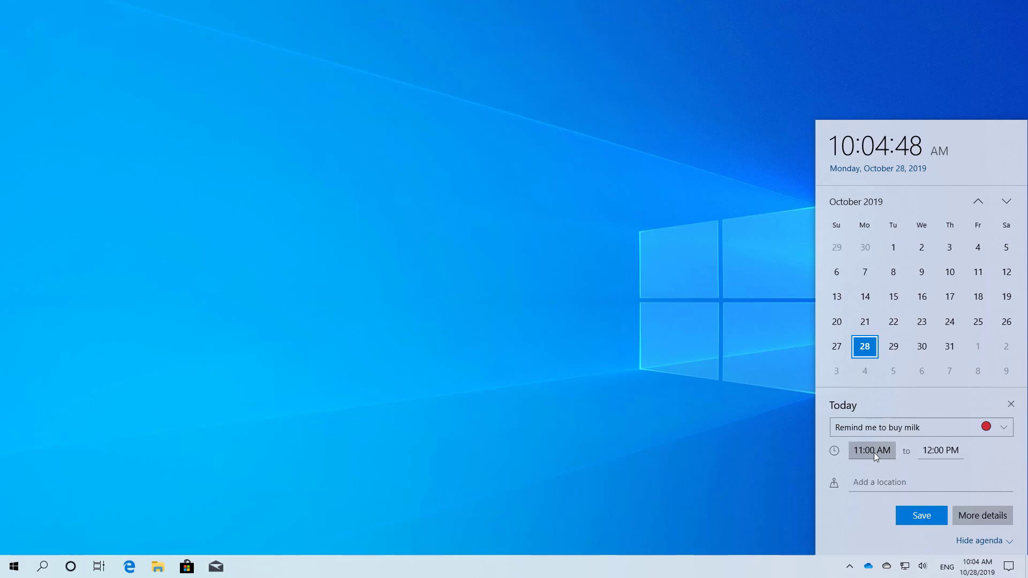
left_click(876, 485)
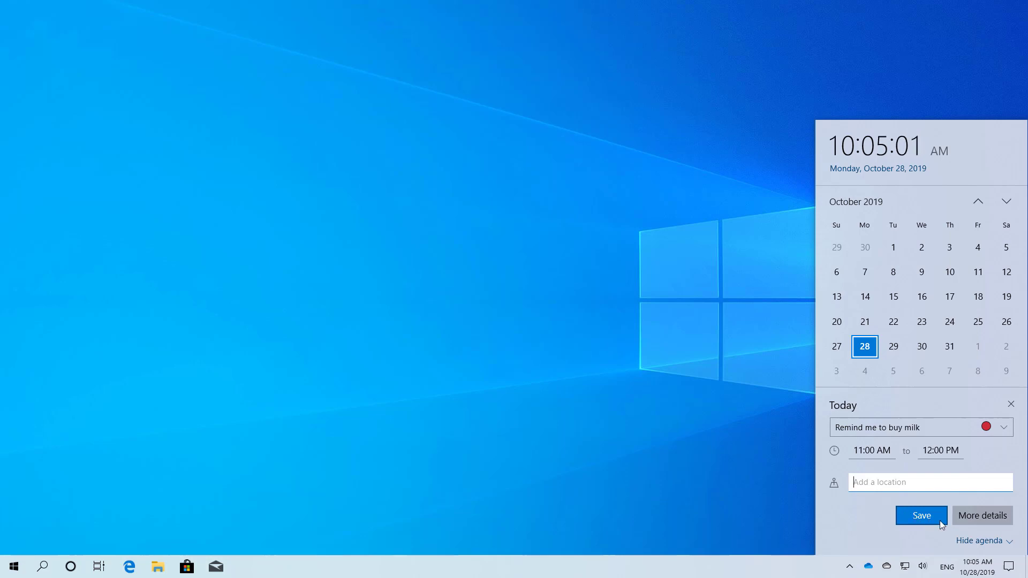
left_click(979, 518)
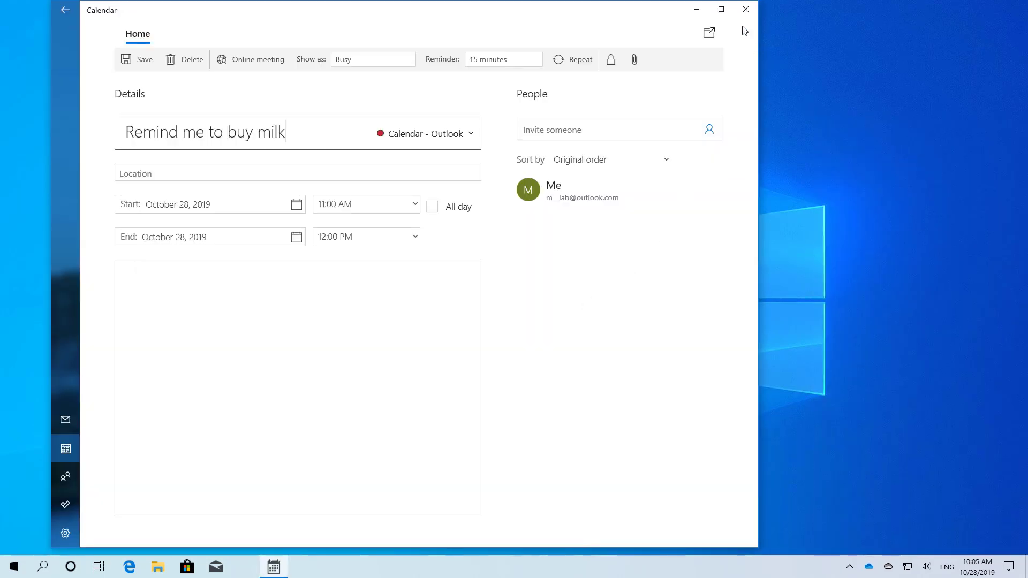
- Close the Calendar event window and bring up Action Center with the weather notification
left_click(745, 11)
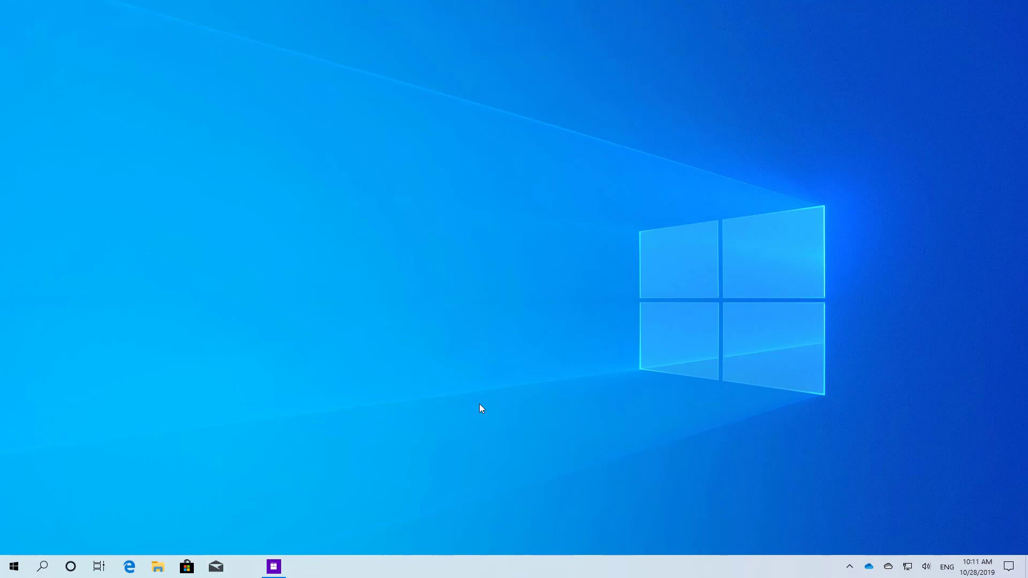
key("super+a")
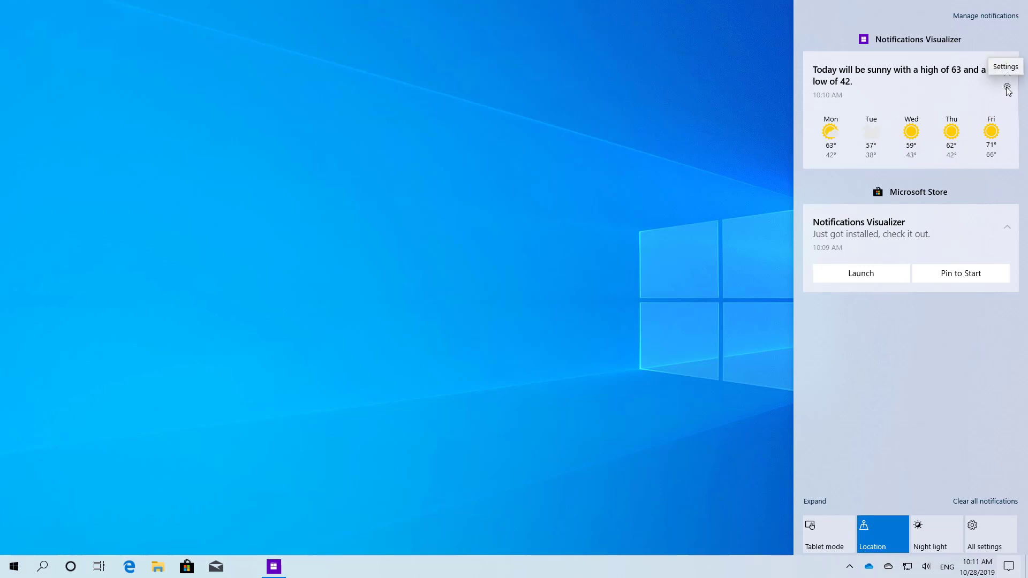
- Pop a fresh weather toast from Notifications Visualizer, then minimize the app
left_click(1007, 87)
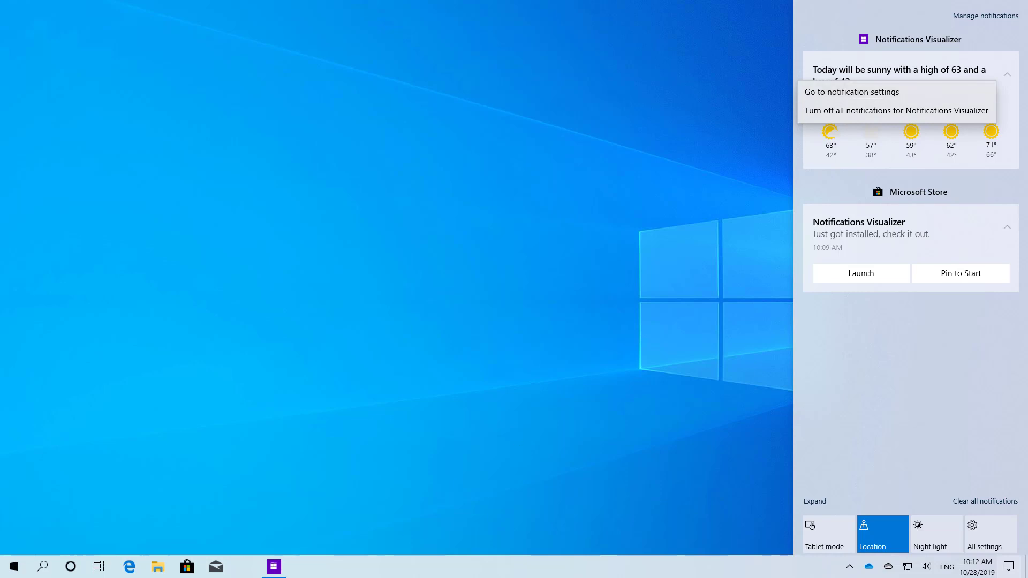
key("Escape")
left_click(869, 104)
left_click(561, 384)
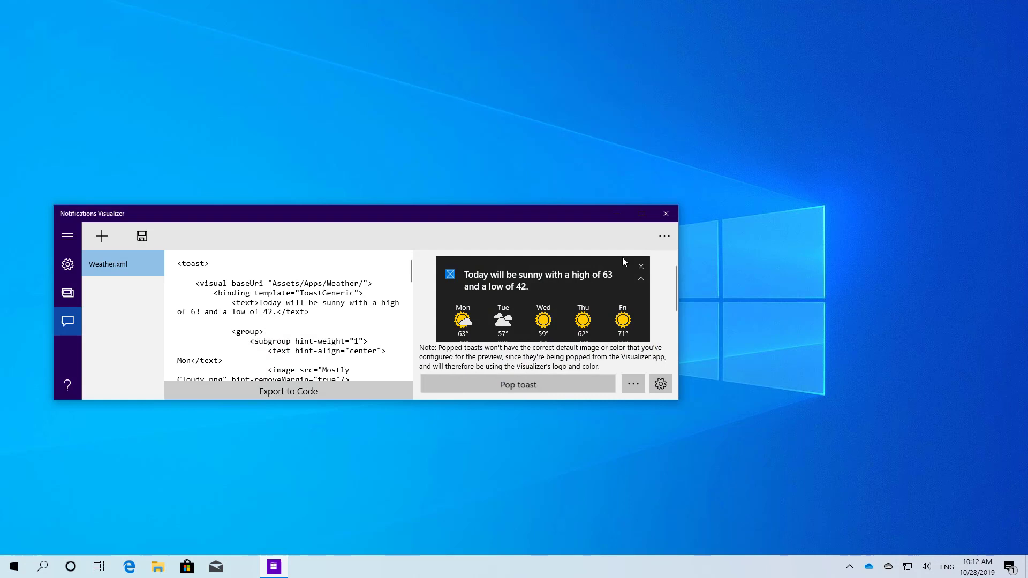
left_click(616, 213)
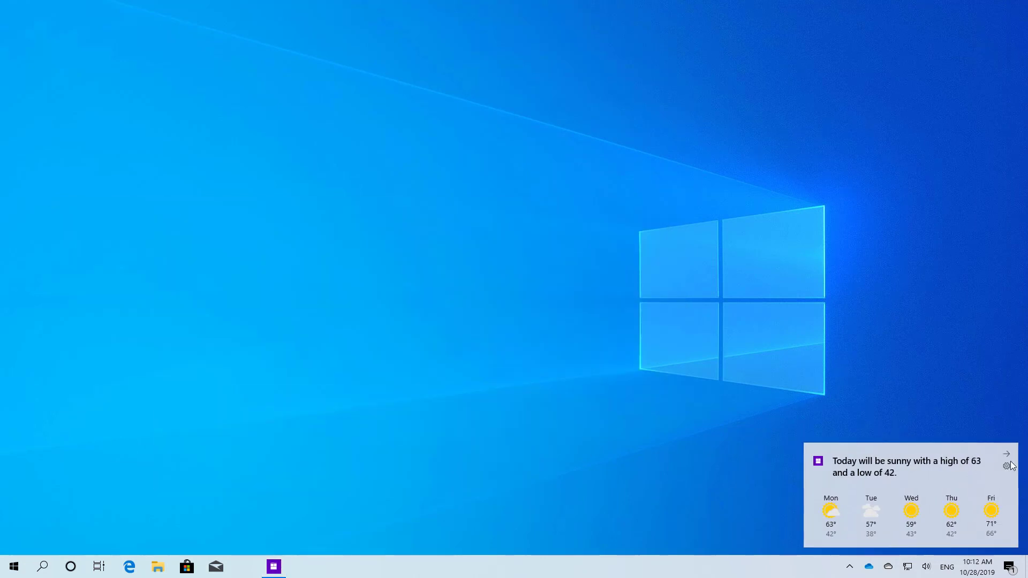
- Go from Action Center's Manage notifications to the Notifications & actions settings
left_click(1006, 465)
key("super+a")
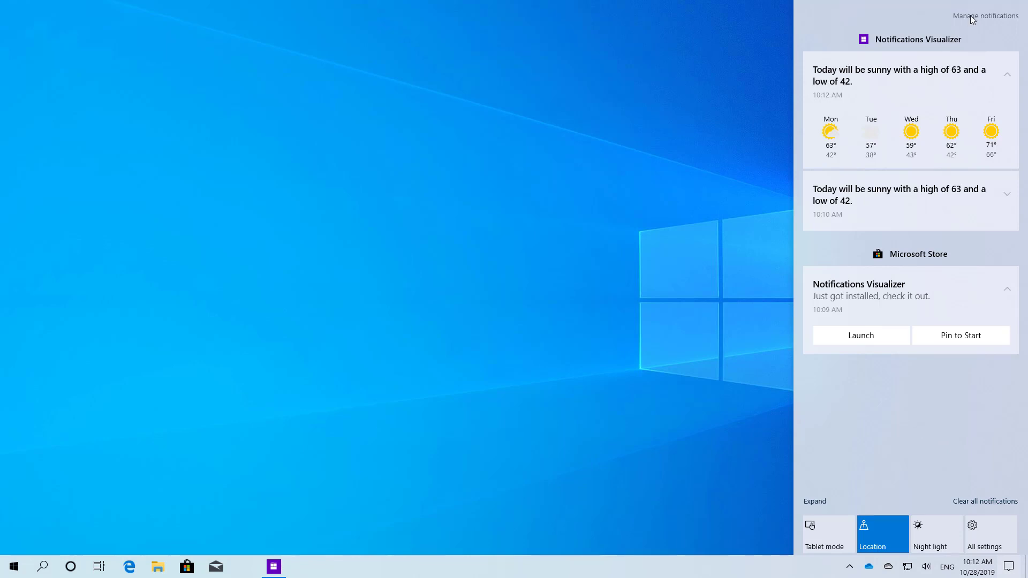
left_click(971, 16)
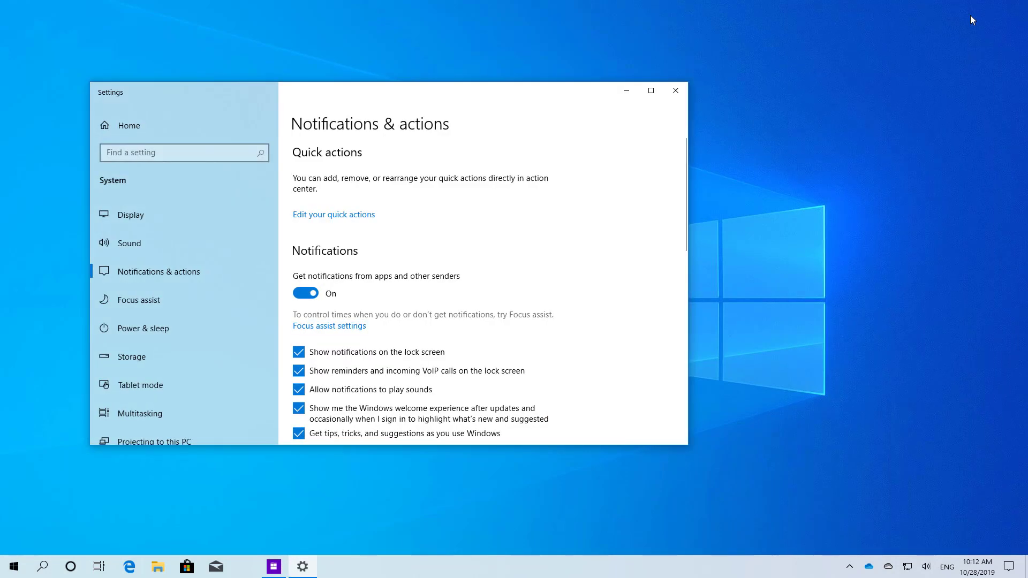
- Minimize Settings and view the Start menu's recently added apps and Productivity and Explore tiles
left_click(625, 90)
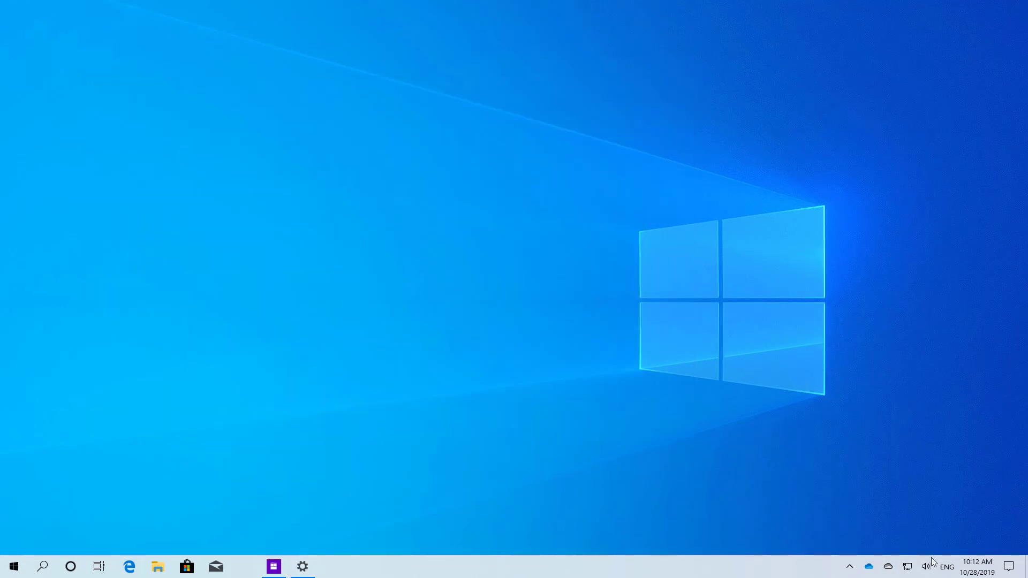
left_click(14, 566)
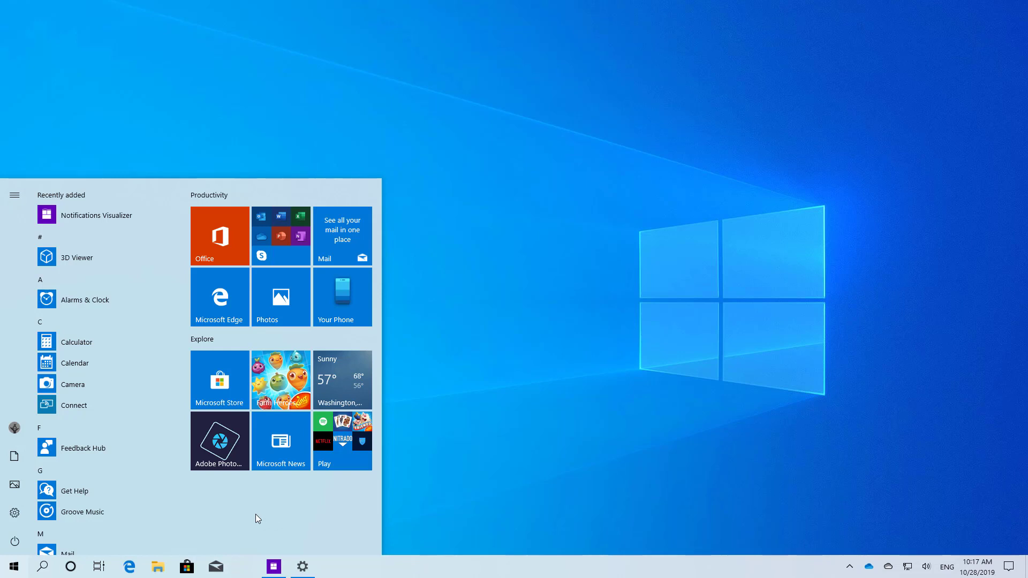
mouse_move(18, 532)
- Search Quick access in File Explorer for 'software', clear the search, then bring up the Settings home
left_click(422, 503)
key("super+e")
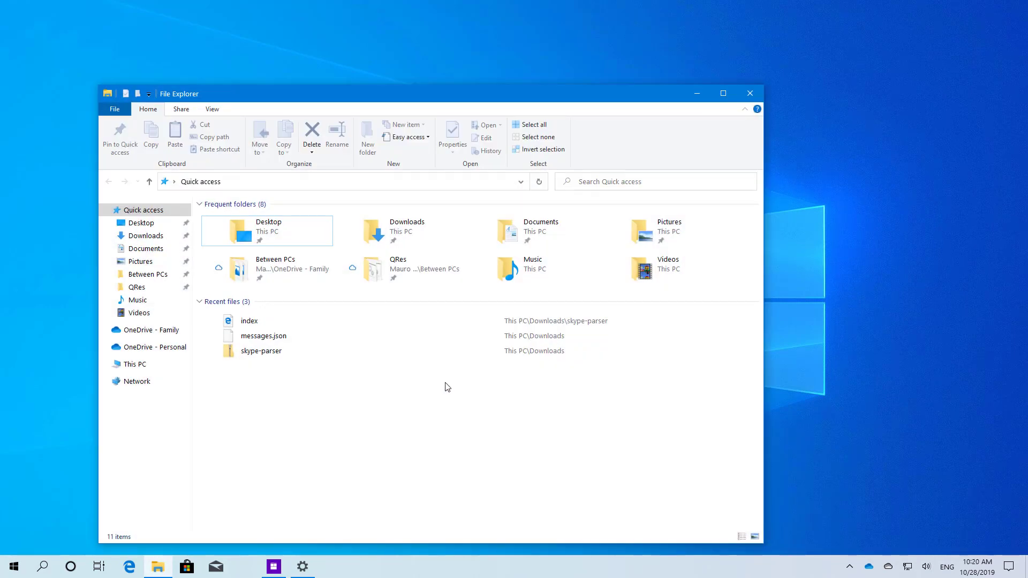
left_click(644, 184)
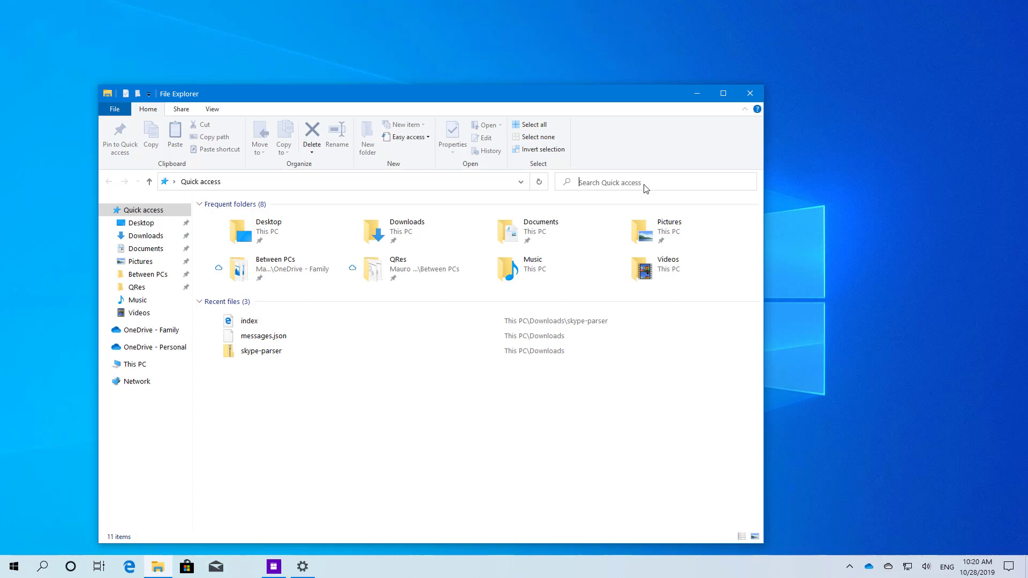
type("soft")
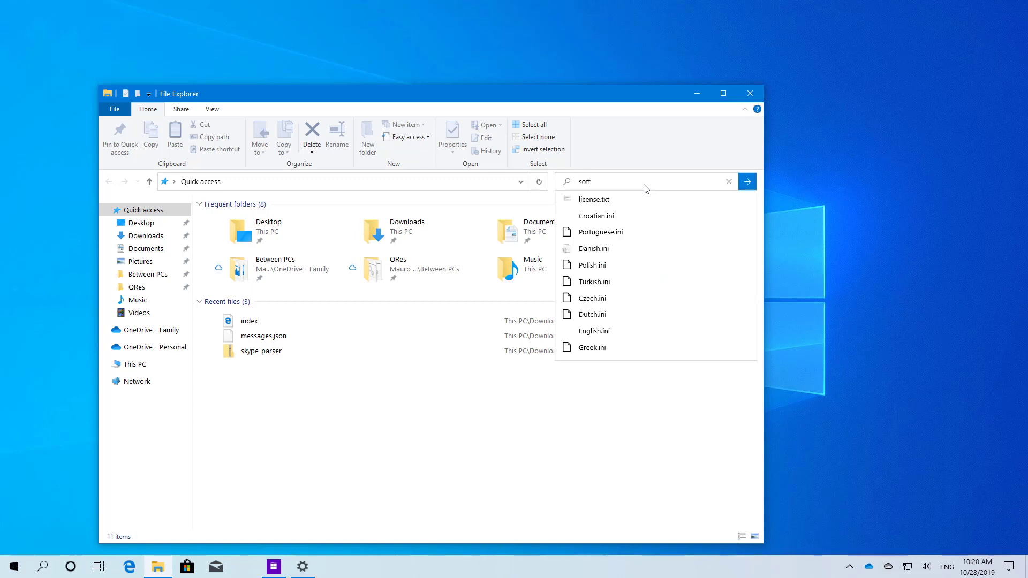
type("ware")
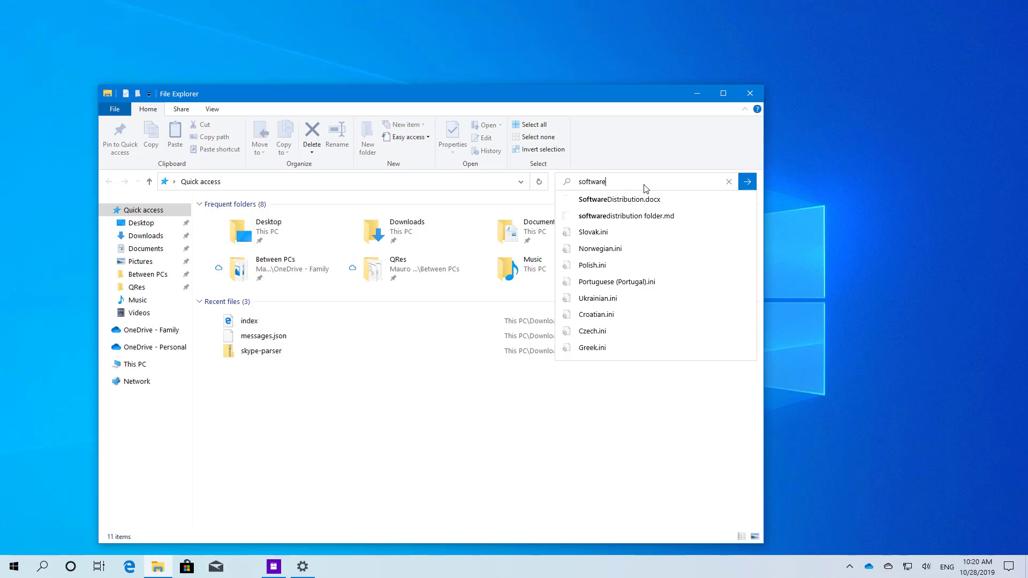
left_click(729, 181)
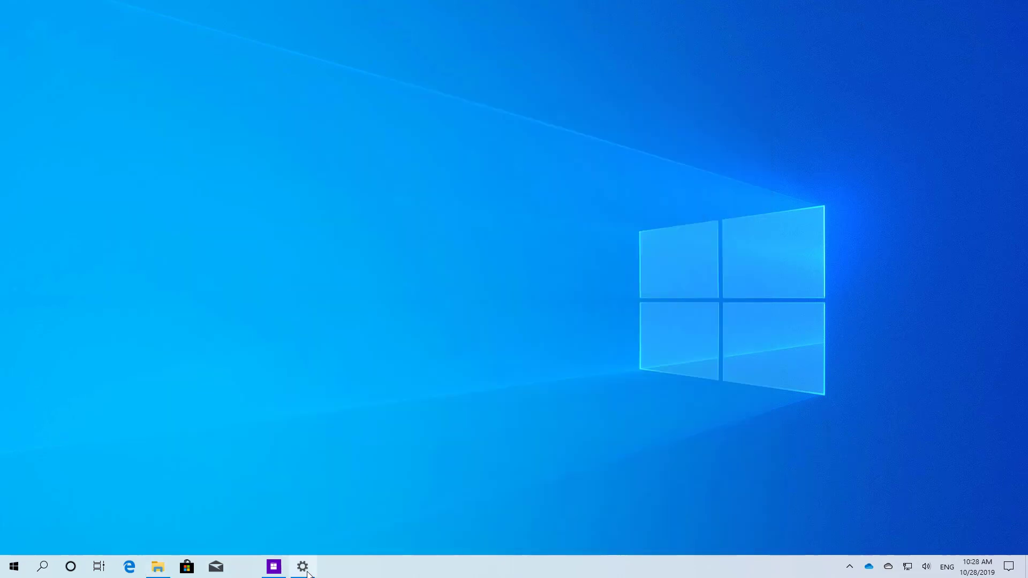
left_click(302, 567)
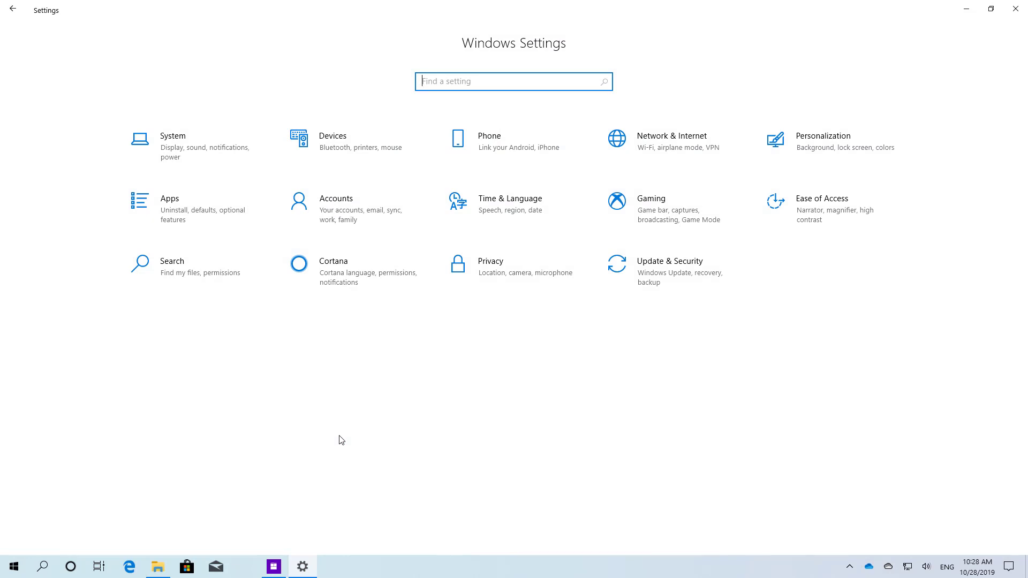
- In System > Notifications & actions, toggle notification sounds off and on, then check the senders' sort options
left_click(202, 158)
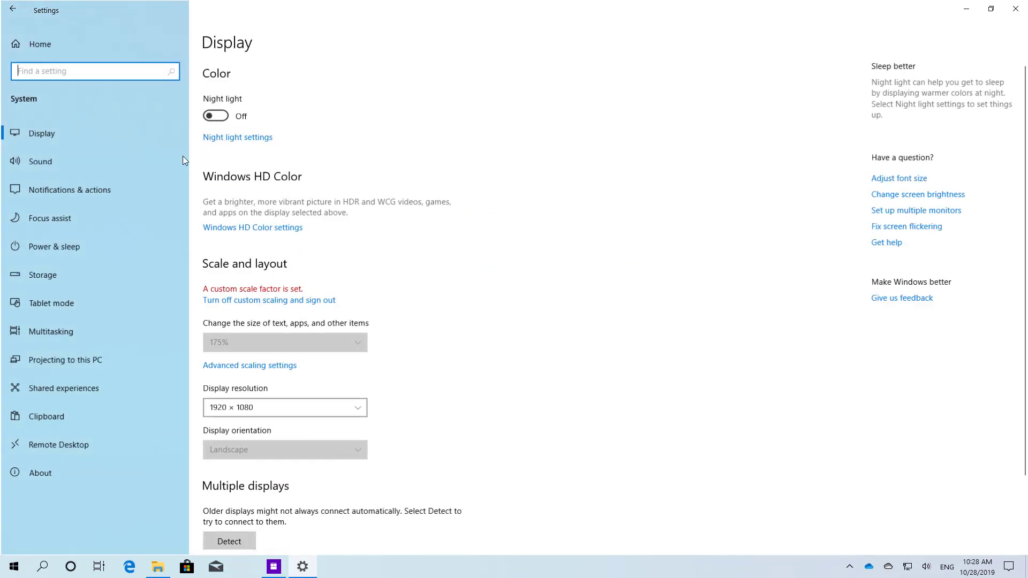
left_click(125, 192)
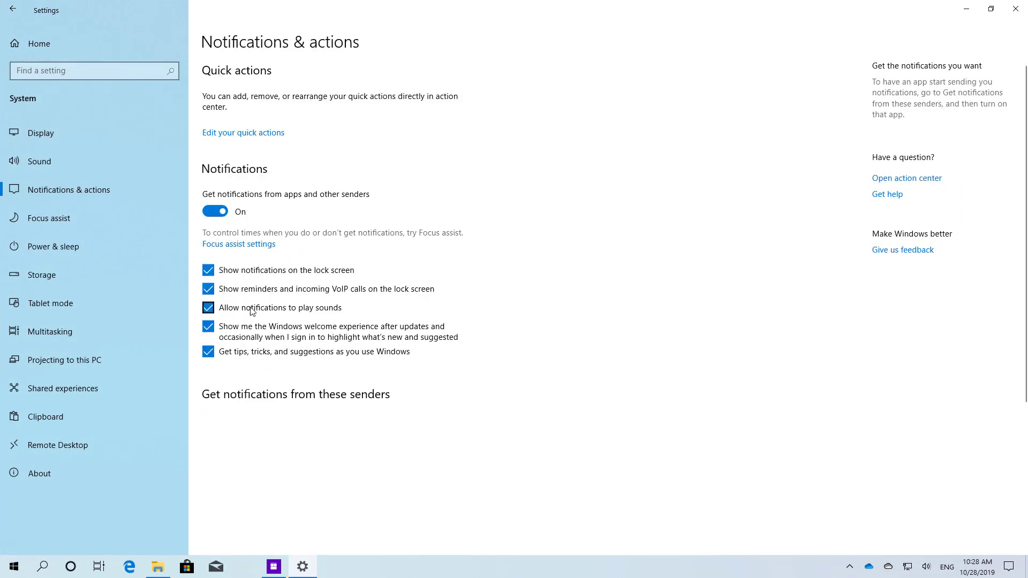
left_click(219, 310)
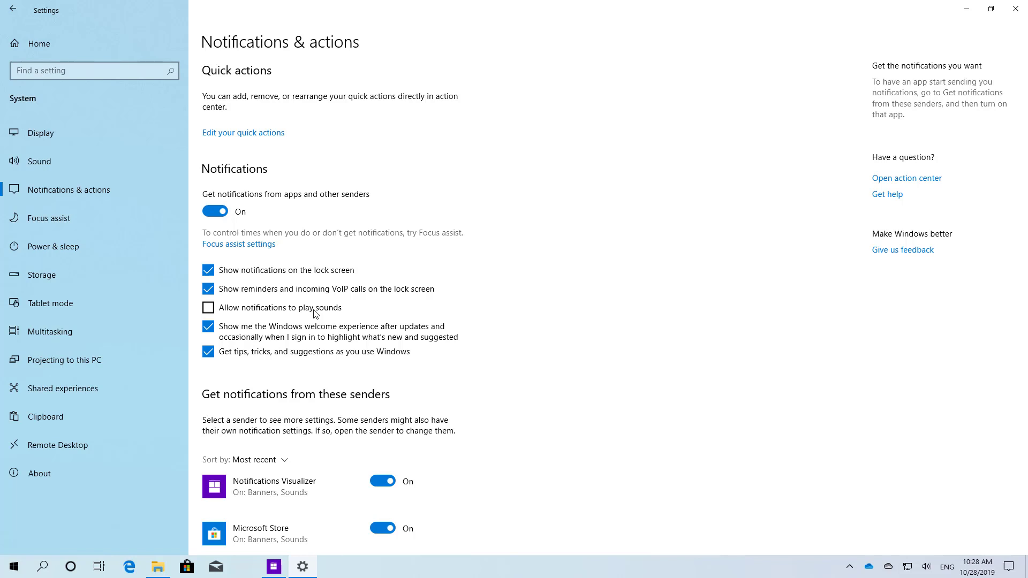
left_click(315, 313)
scroll(503, 339, "down", 5)
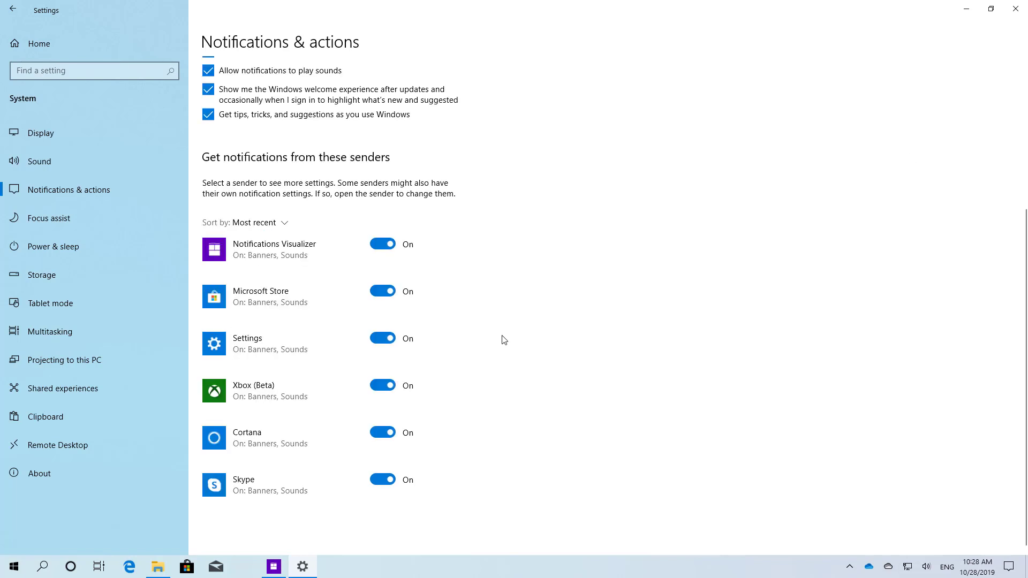
left_click(258, 223)
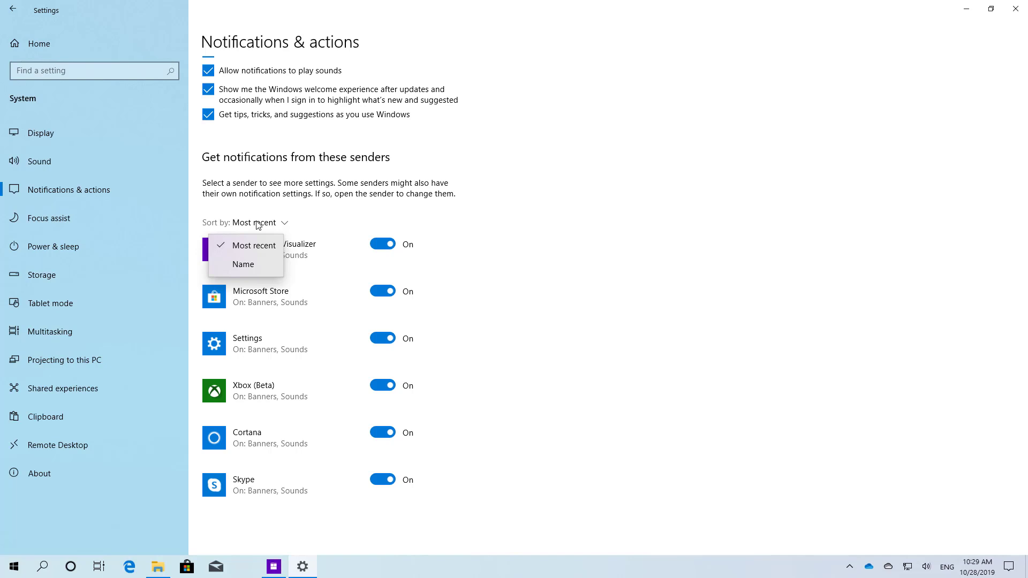
left_click(476, 220)
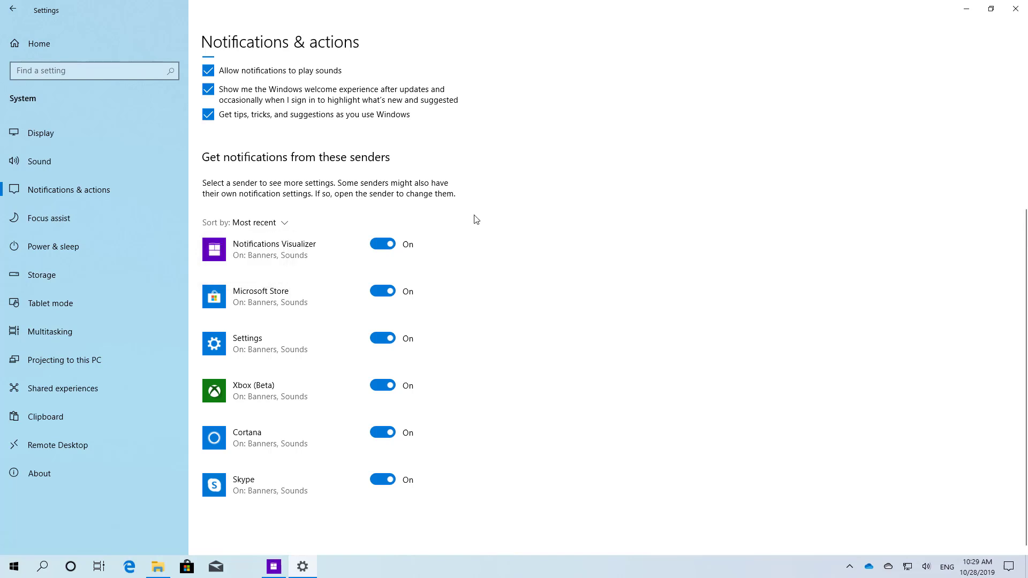
left_click(307, 257)
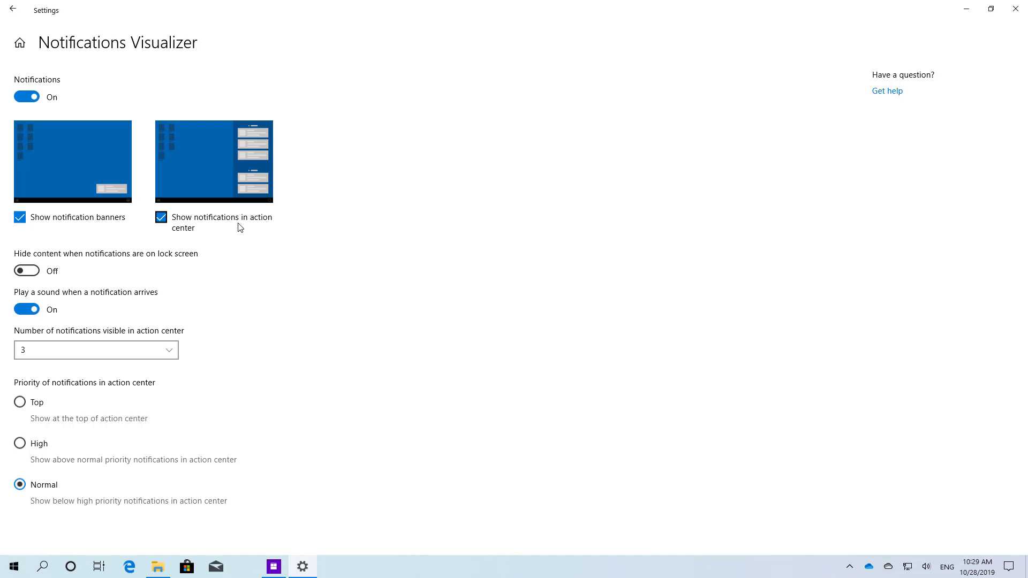
left_click(13, 10)
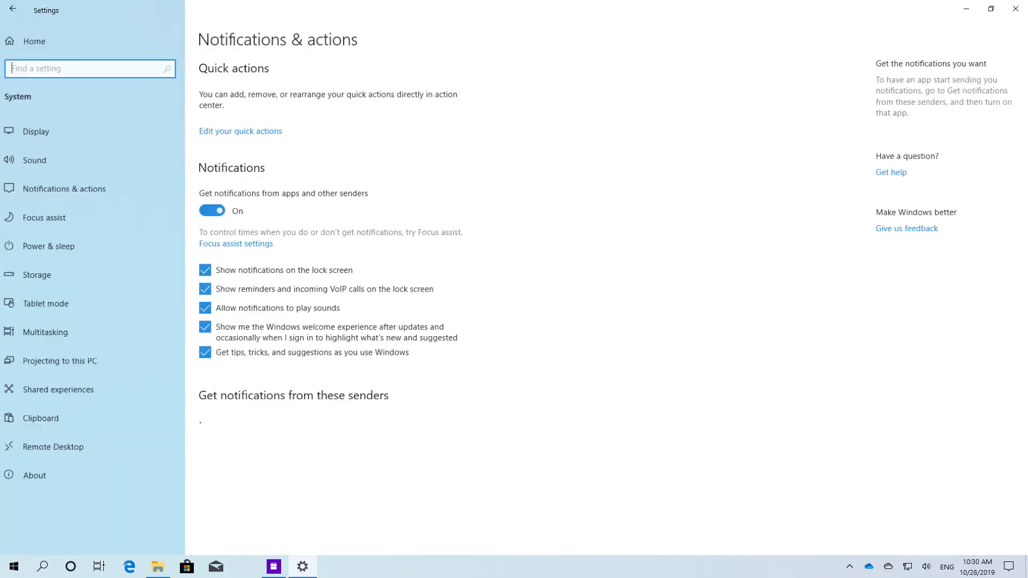